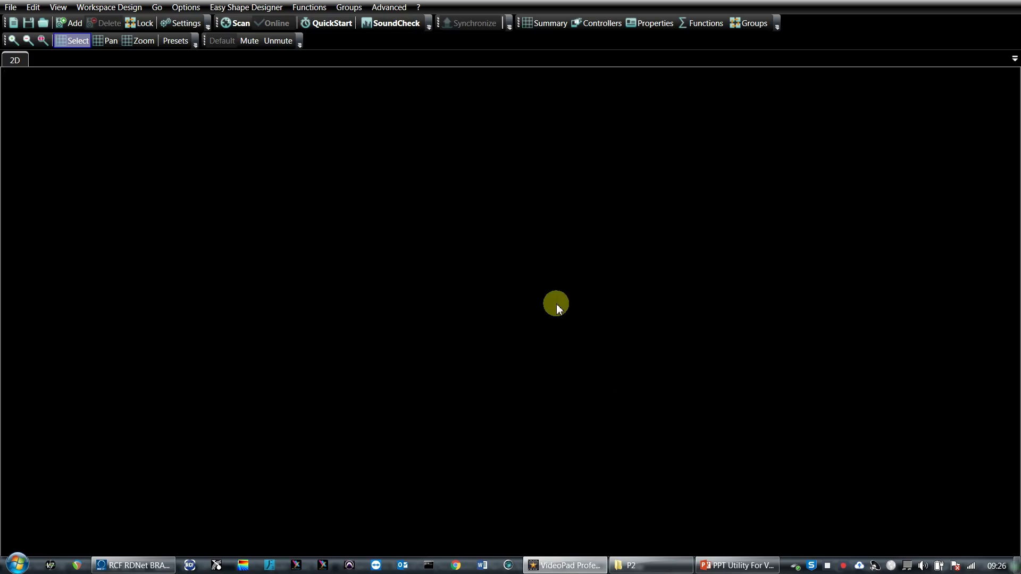
Start a new Easy Shape Designer venue, maximize the window and name it MAIN.
left_click(255, 7)
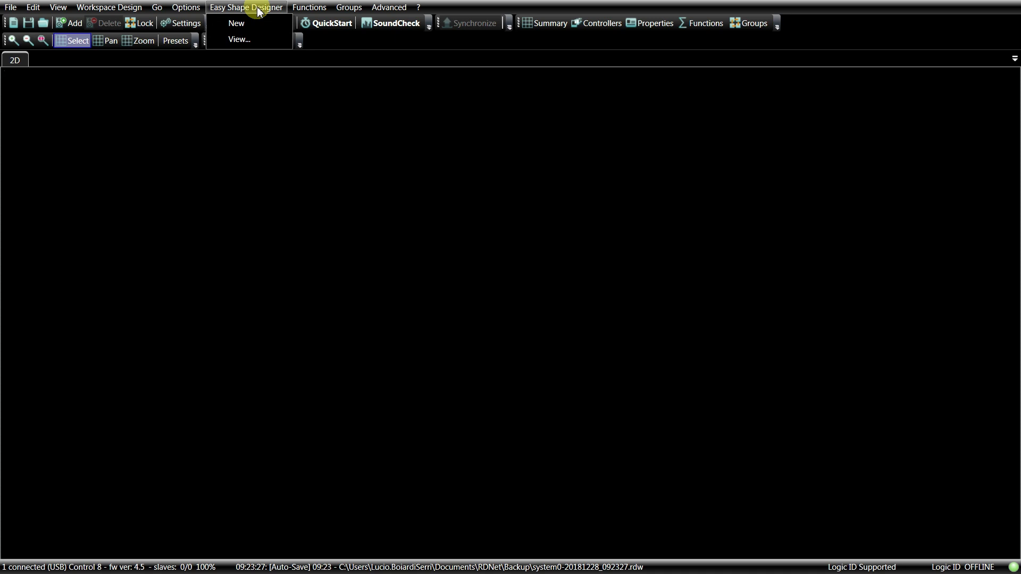
left_click(247, 24)
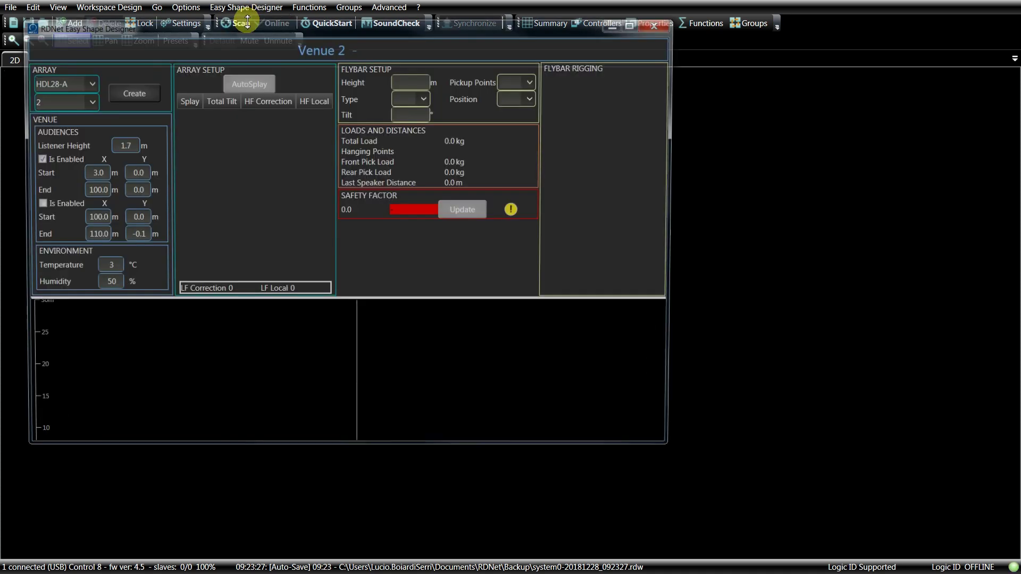
left_click(636, 24)
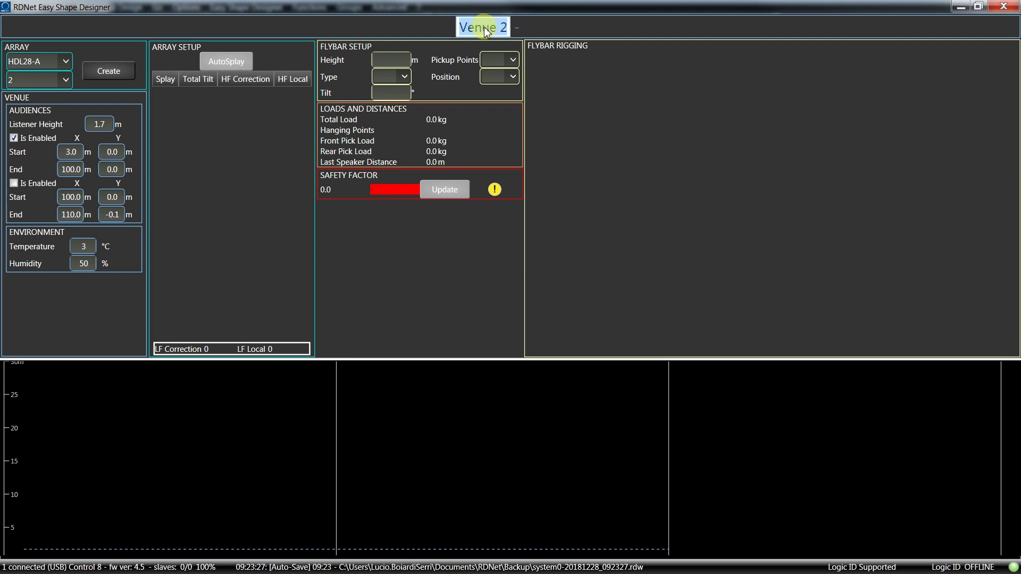
type("MAIN")
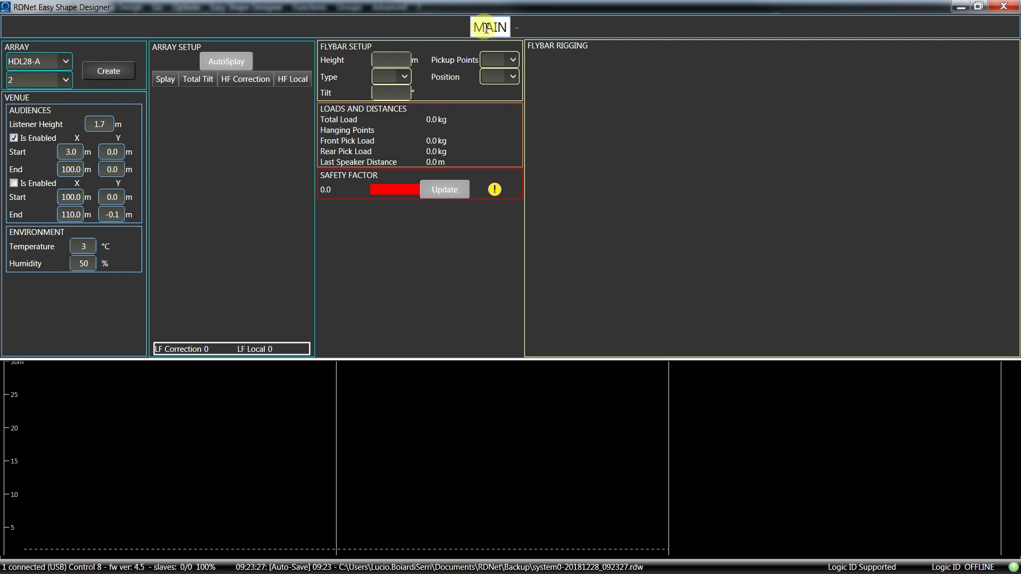
key("Return")
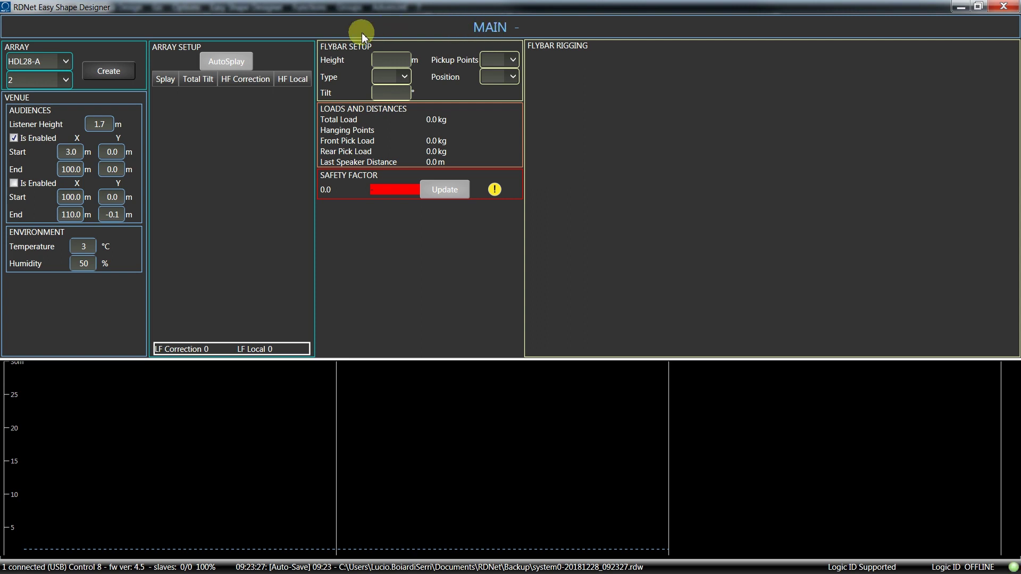
Create an array of 8 HDL30-A cabinets.
left_click(68, 61)
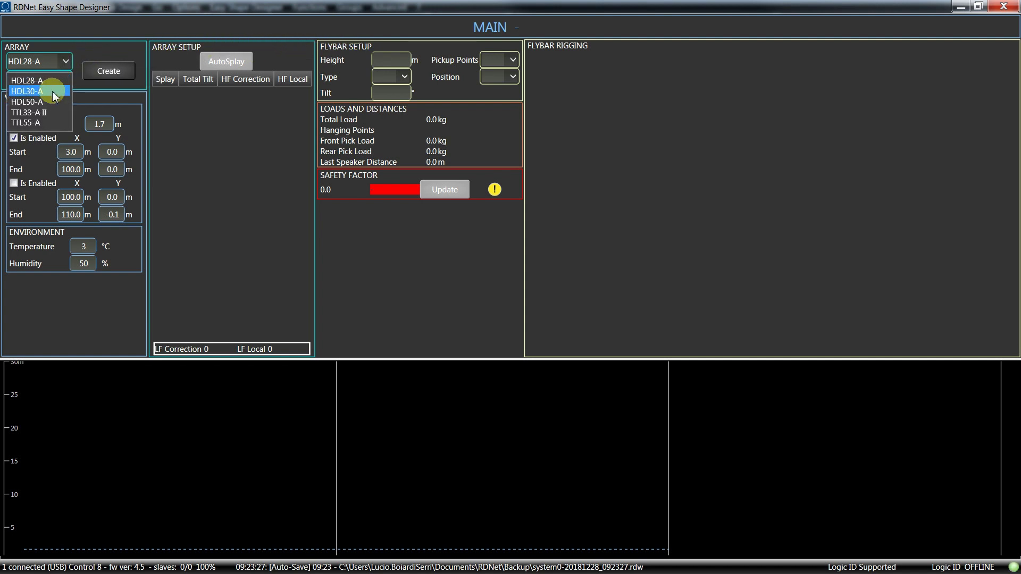
left_click(53, 84)
left_click(56, 80)
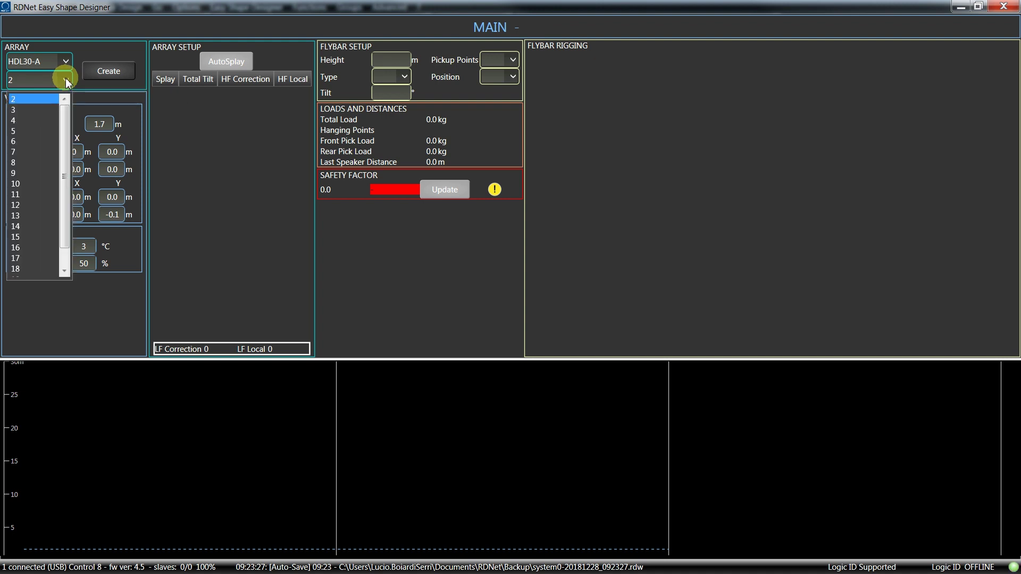
left_click(36, 161)
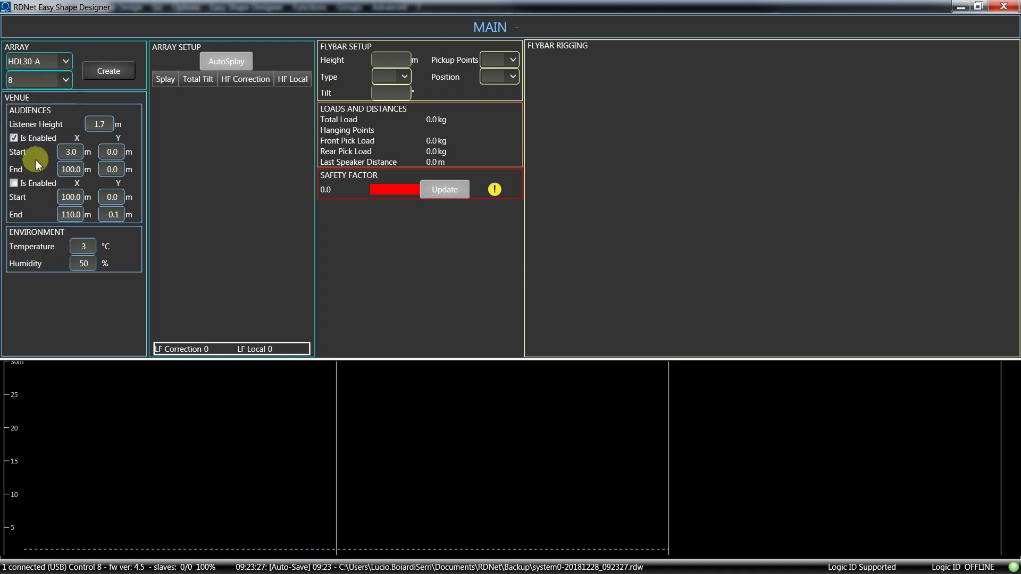
left_click(107, 74)
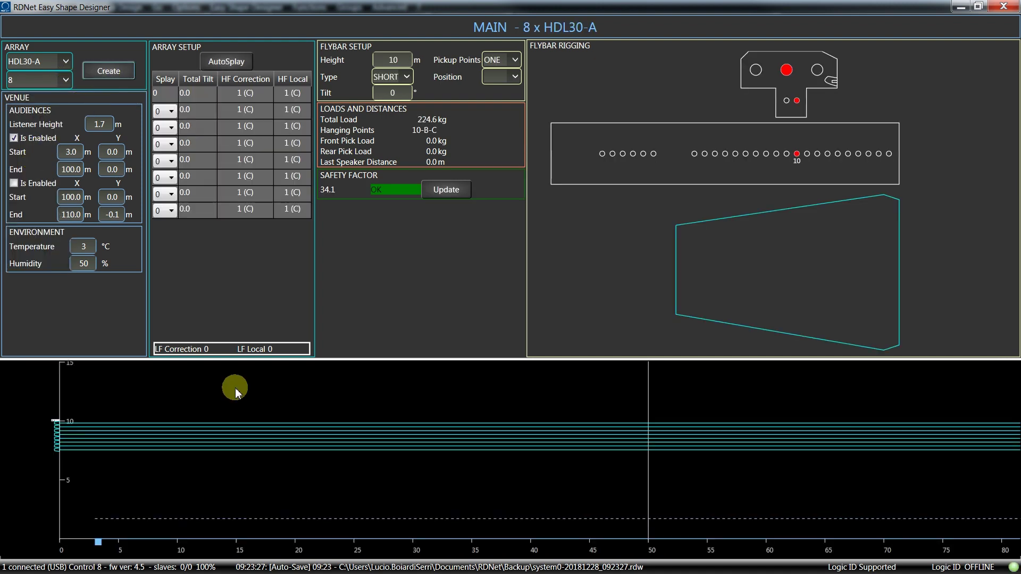
Set the first audience area to start at 7 m and end at 65 m.
left_click(101, 126)
double_click(101, 127)
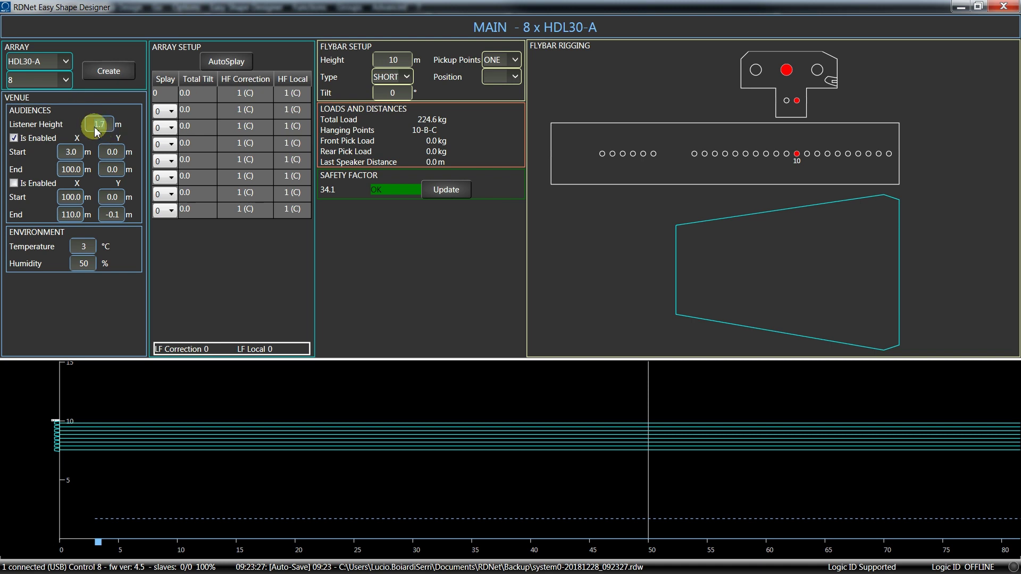
left_click(80, 154)
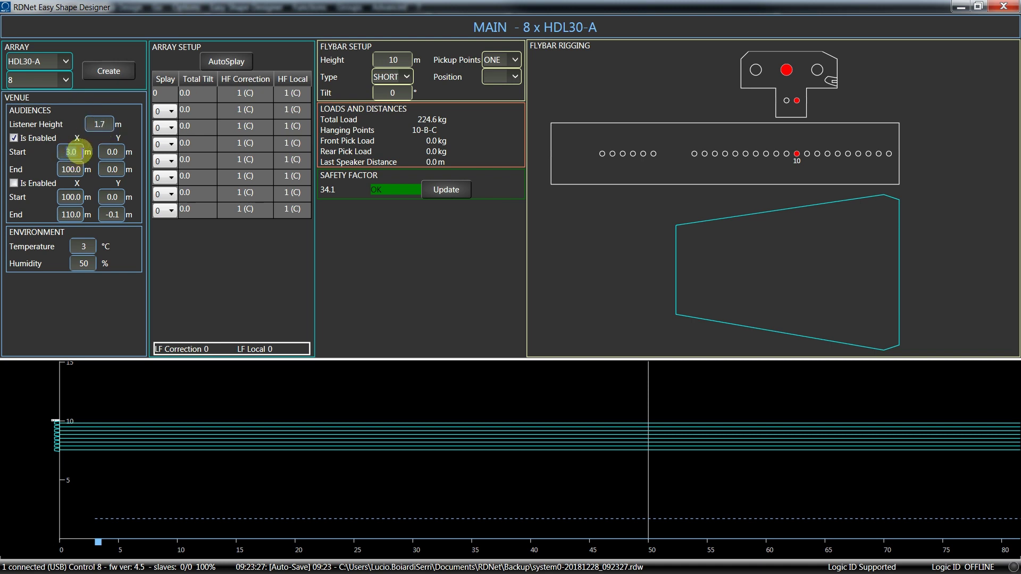
type("7")
left_click(73, 168)
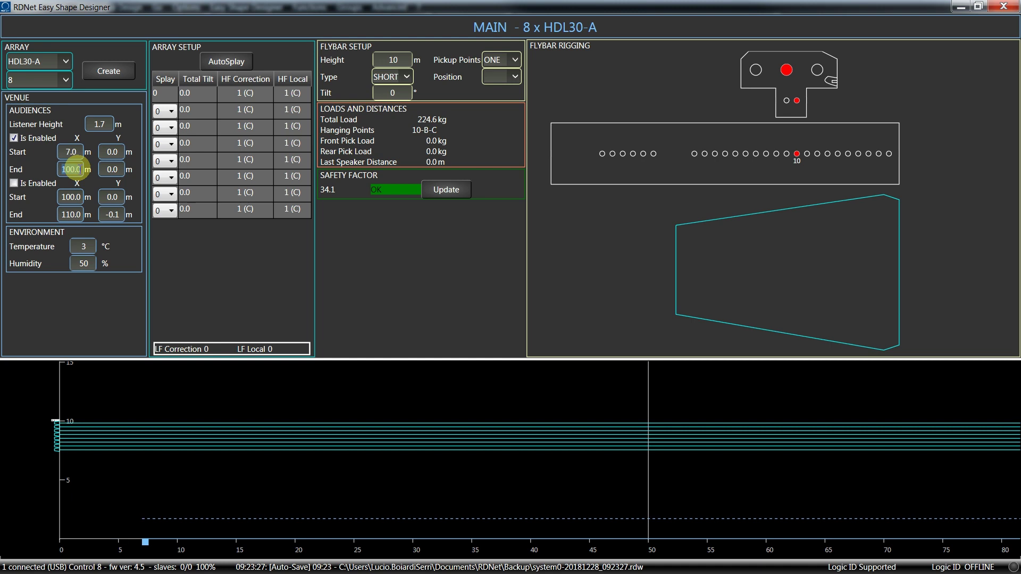
type("65")
left_click(75, 169)
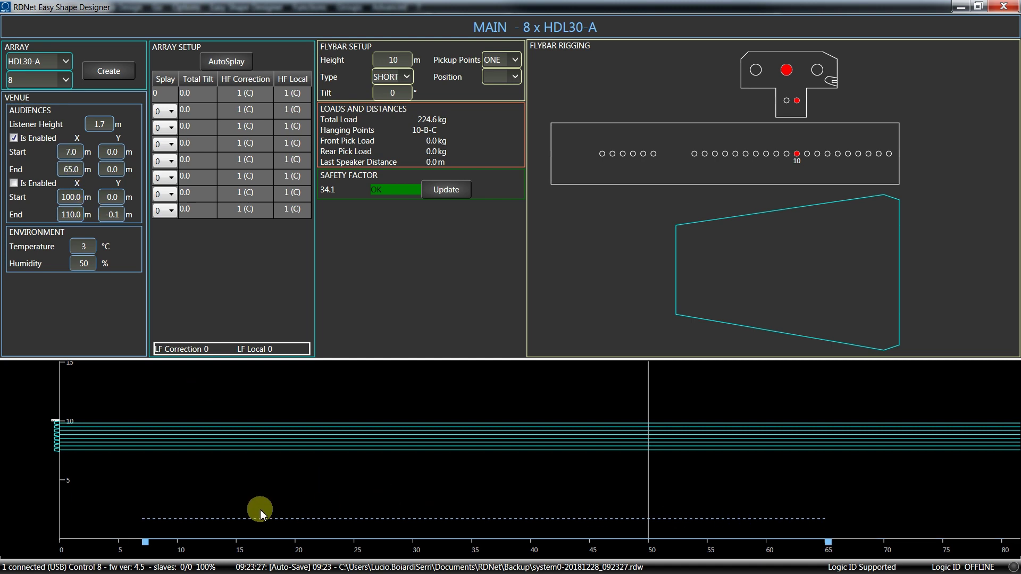
Enable a second audience from 65 m, raising its far end to about 74.7 m, 9.2 m high.
left_click(15, 183)
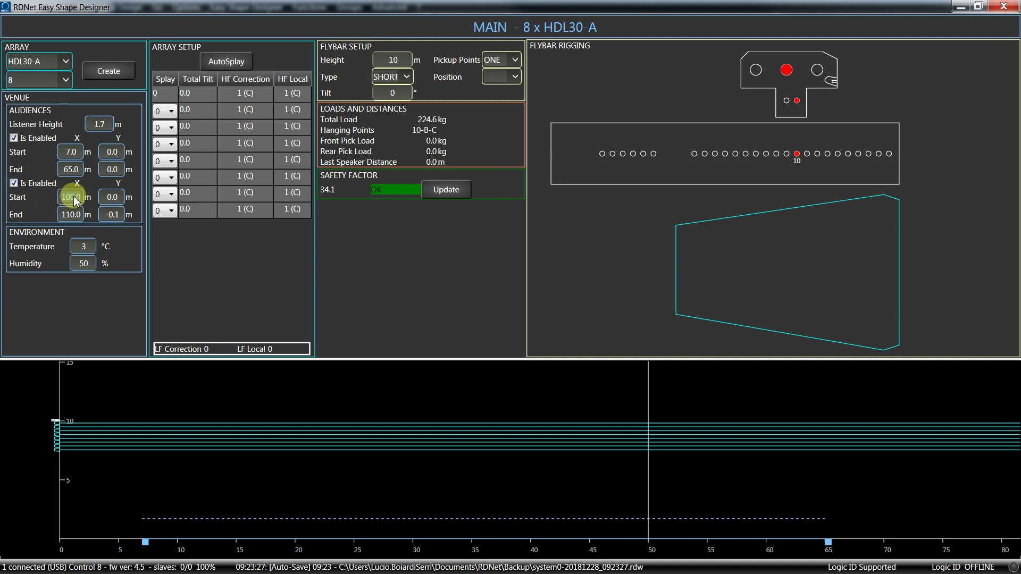
type("65")
left_click(74, 215)
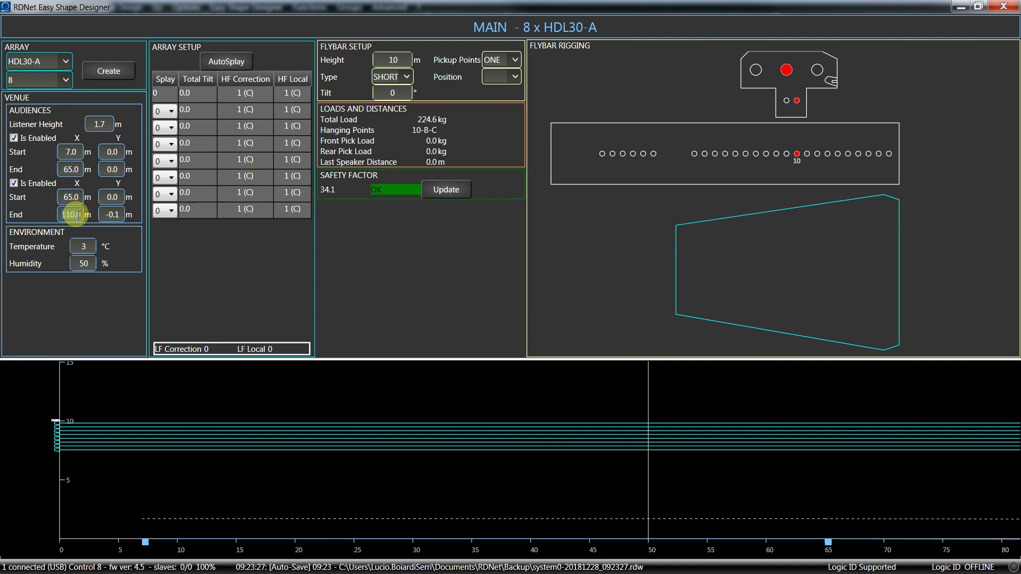
type("80")
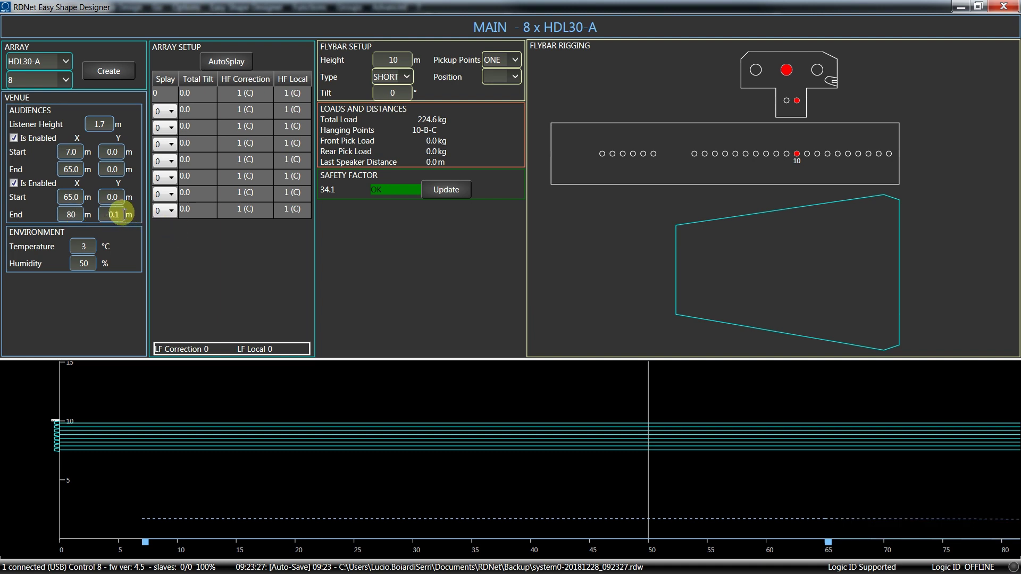
left_click(113, 215)
type("3")
key("Return")
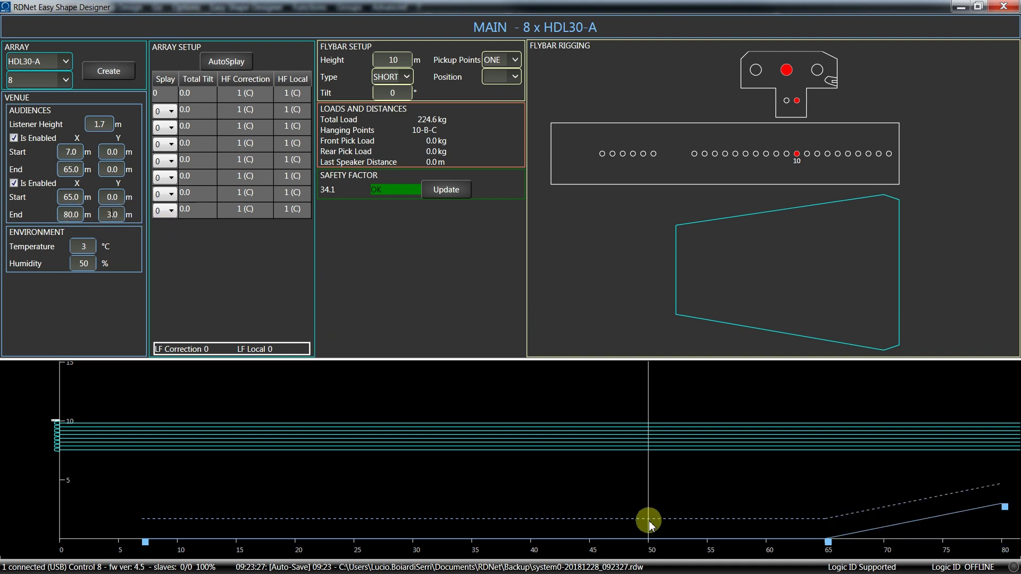
left_click_drag(1004, 506, 942, 430)
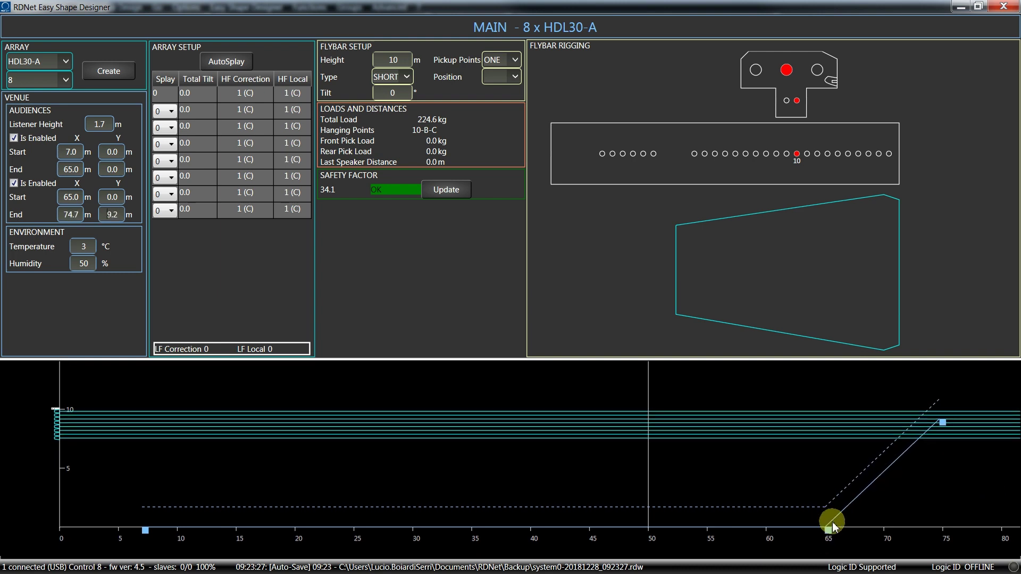
mouse_move(829, 524)
left_mouse_down()
mouse_move(853, 499)
mouse_move(811, 458)
mouse_move(832, 504)
left_mouse_up()
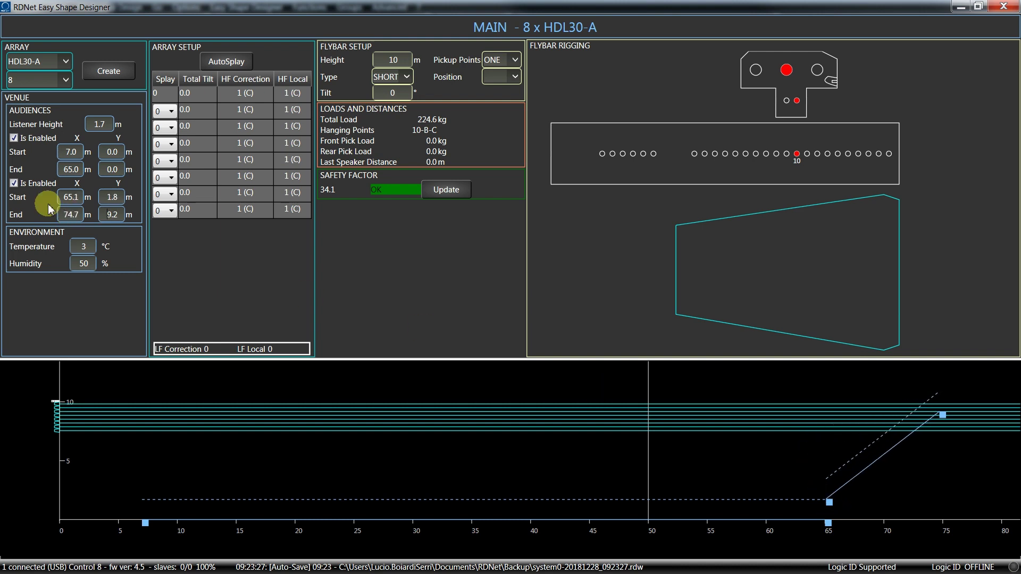
Untick the second audience's Is Enabled box, leaving only the 7–65 m floor.
left_click(15, 184)
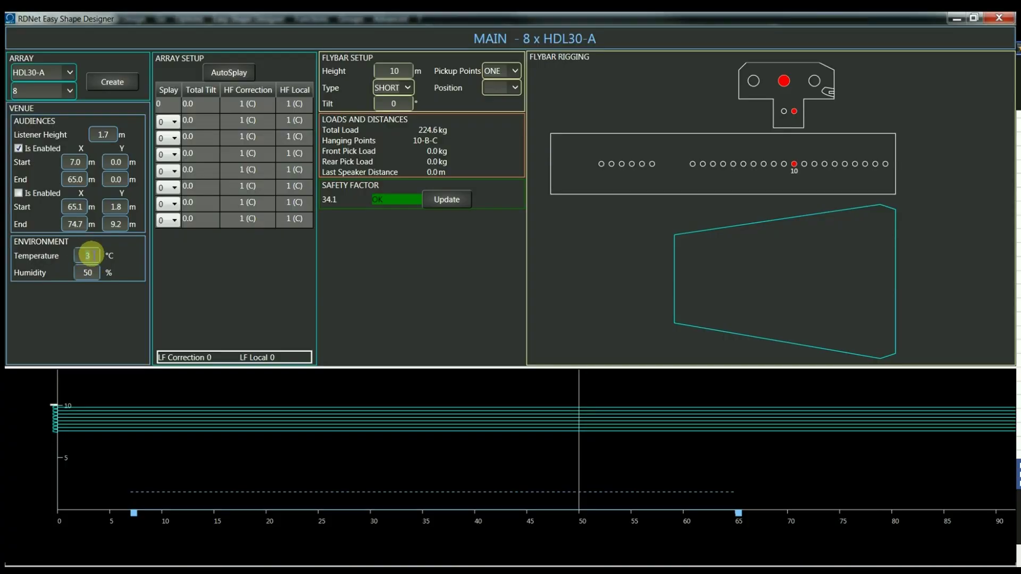
Set the flybar height to 8 m and keep Pickup Points on ONE.
left_click(82, 273)
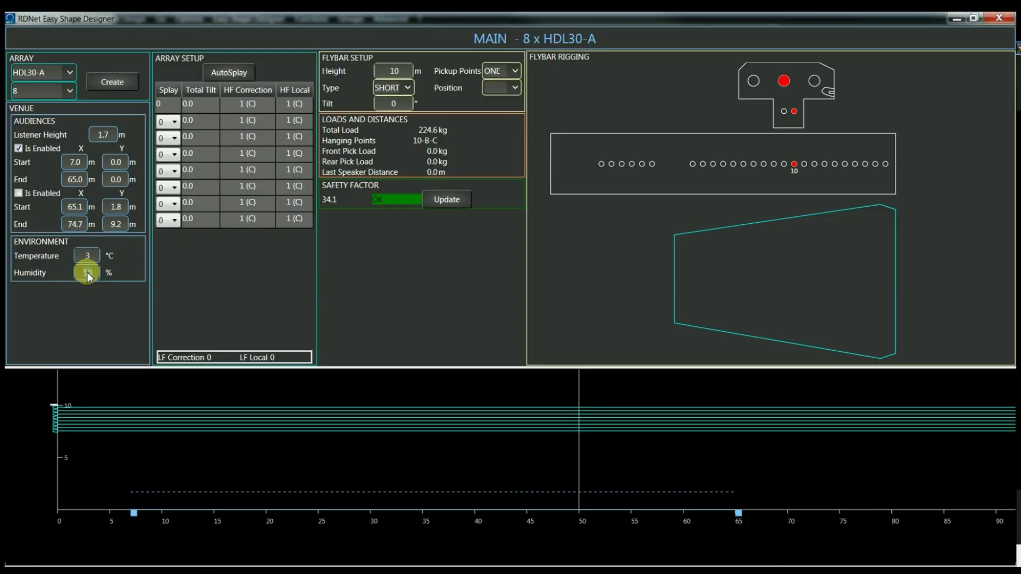
left_click(396, 71)
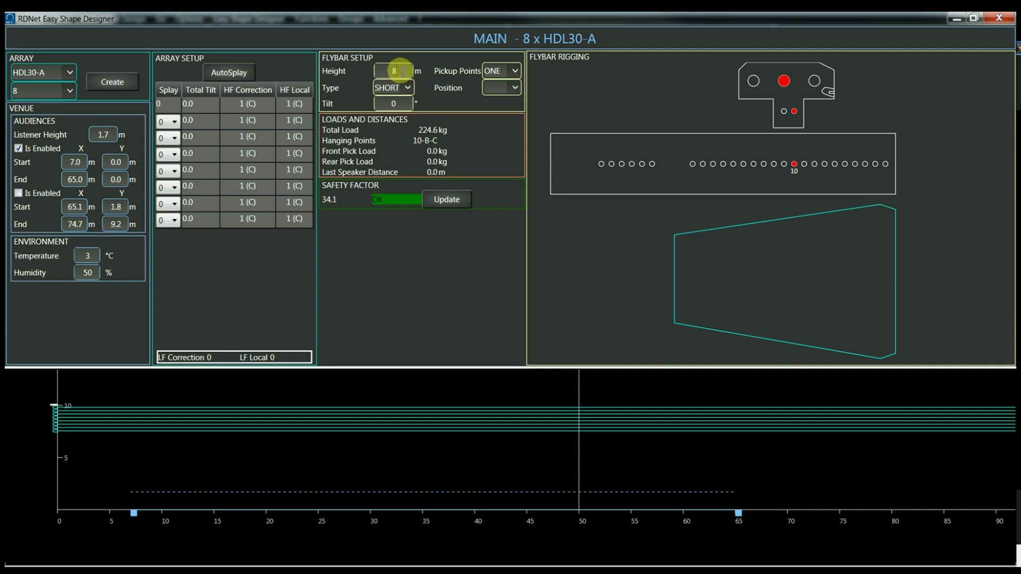
type("8")
left_click(513, 70)
left_click(515, 72)
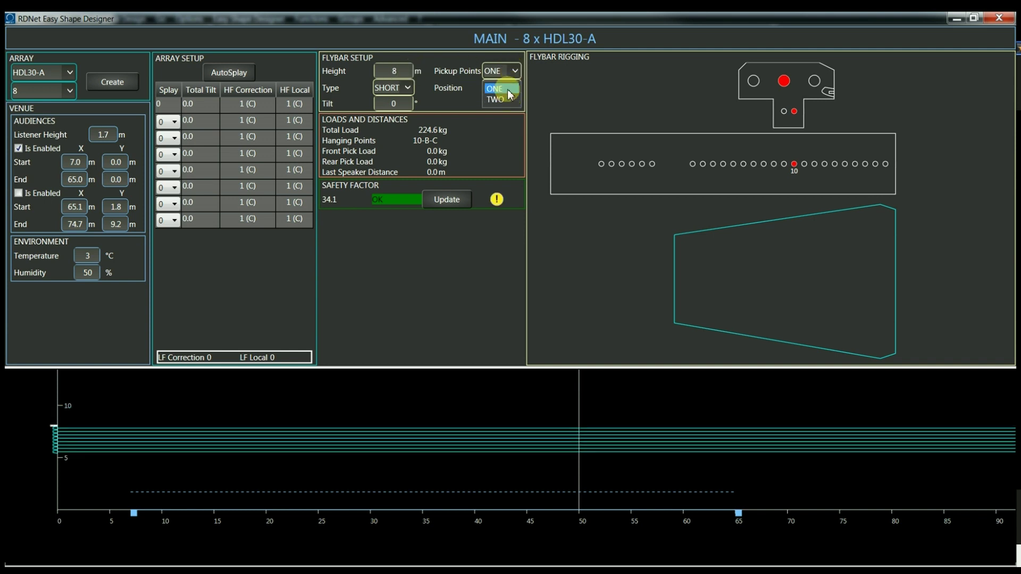
left_click(508, 90)
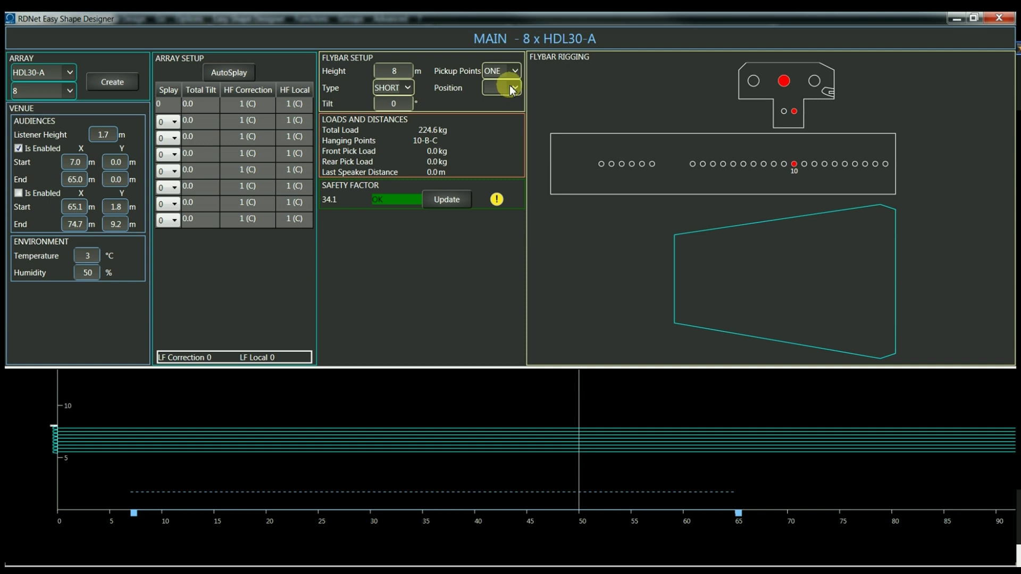
left_click(515, 73)
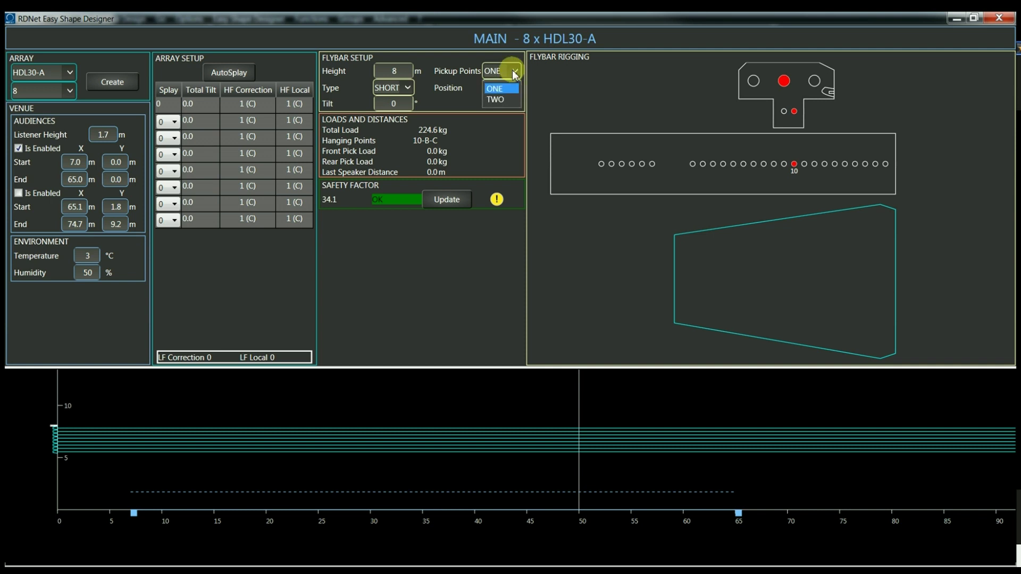
left_click(502, 99)
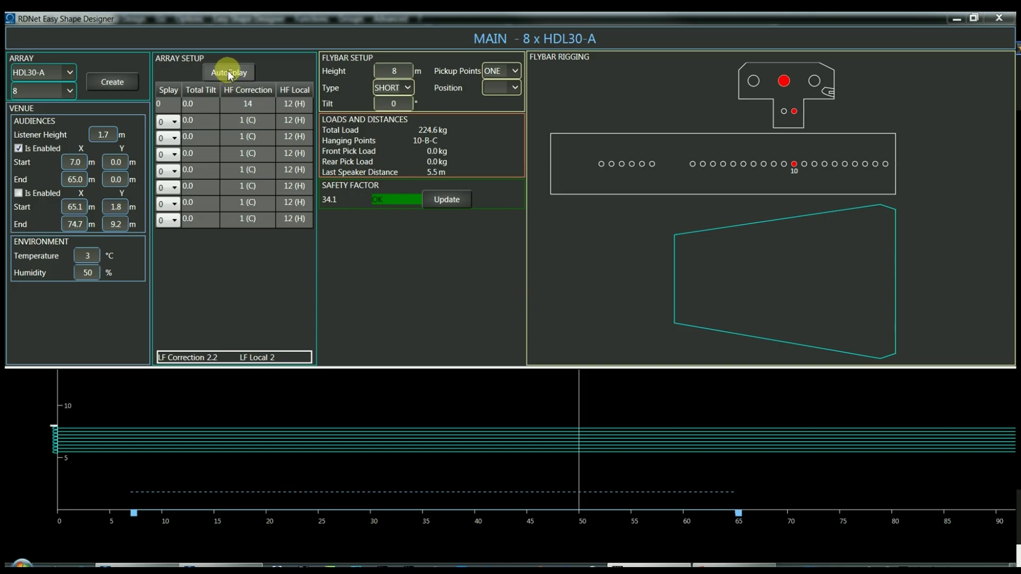
Run AutoSplay to compute splay angles, a -5.3° flybar tilt and hanging point 19-A-C.
left_click(230, 74)
scroll(229, 405, "up", 3)
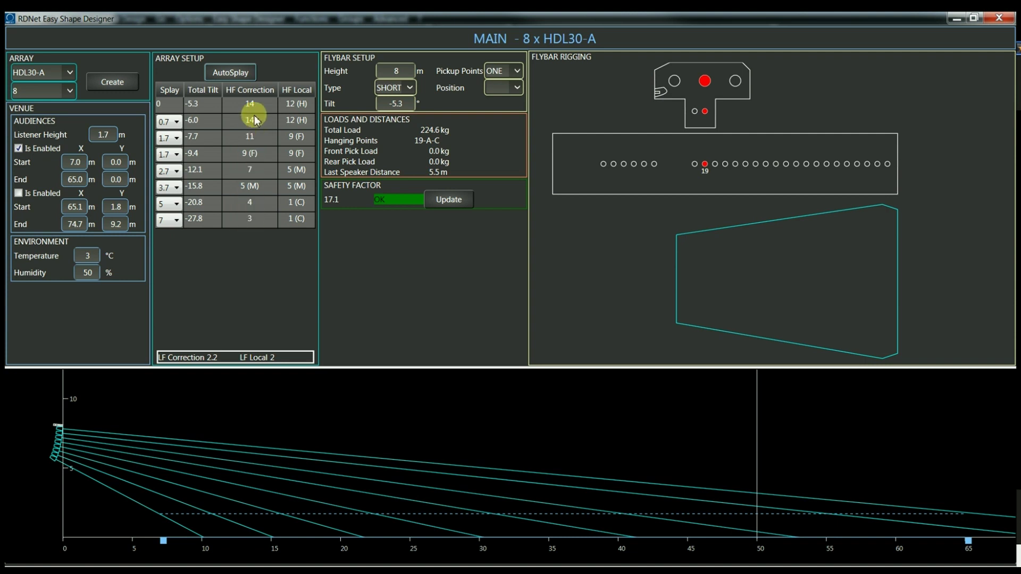
Highlight the second and third cabinets' rays on the plot, showing the third's -7.7° tilt.
left_click(206, 121)
left_click(207, 137)
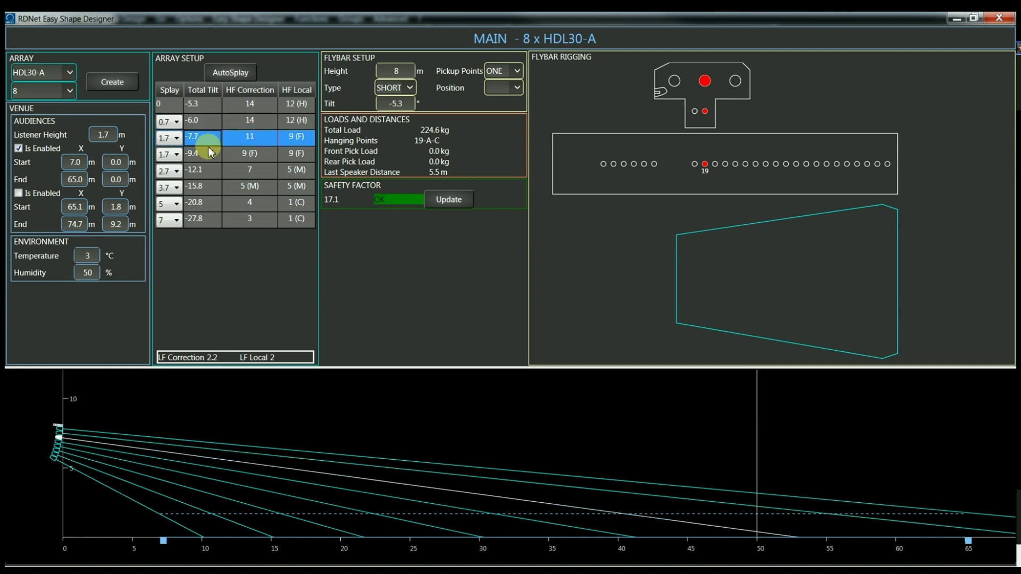